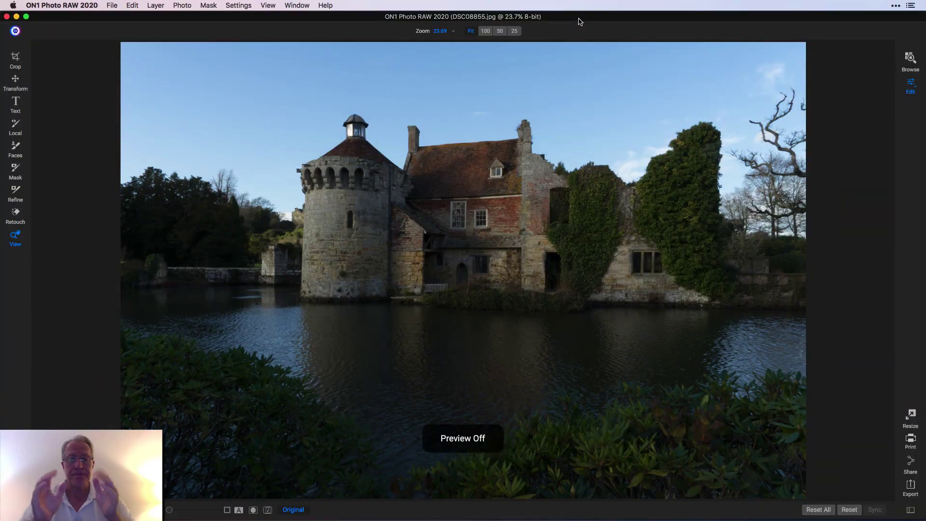
Compare the warmed castle photo with its unedited original, then restore the side panels
key(backslash)
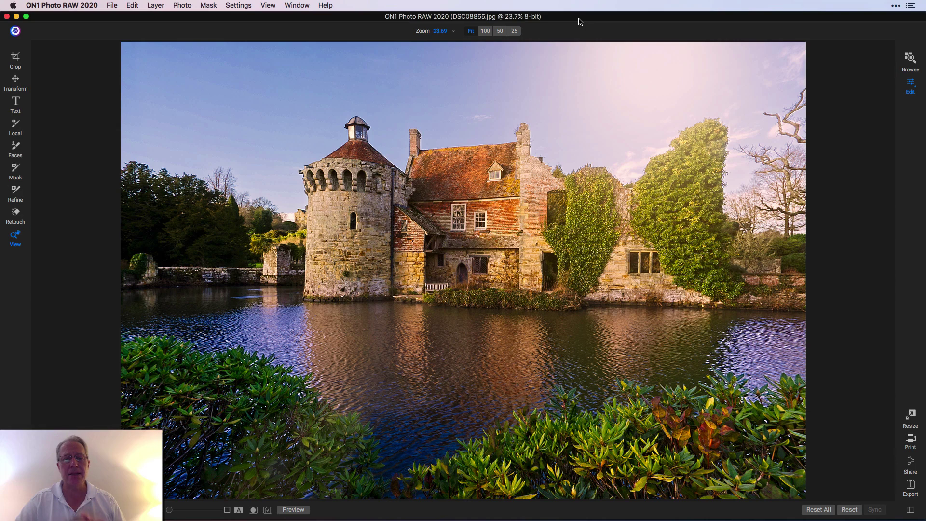
key(backslash)
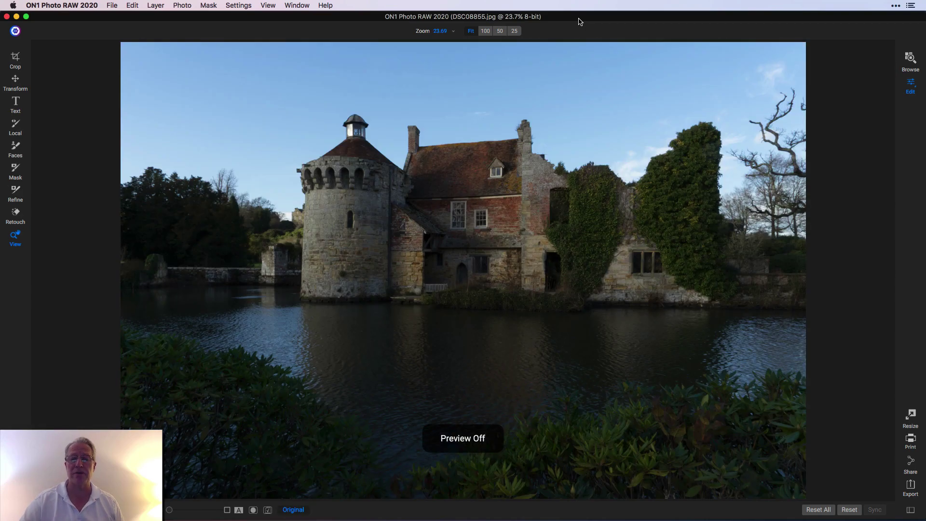
key(backslash)
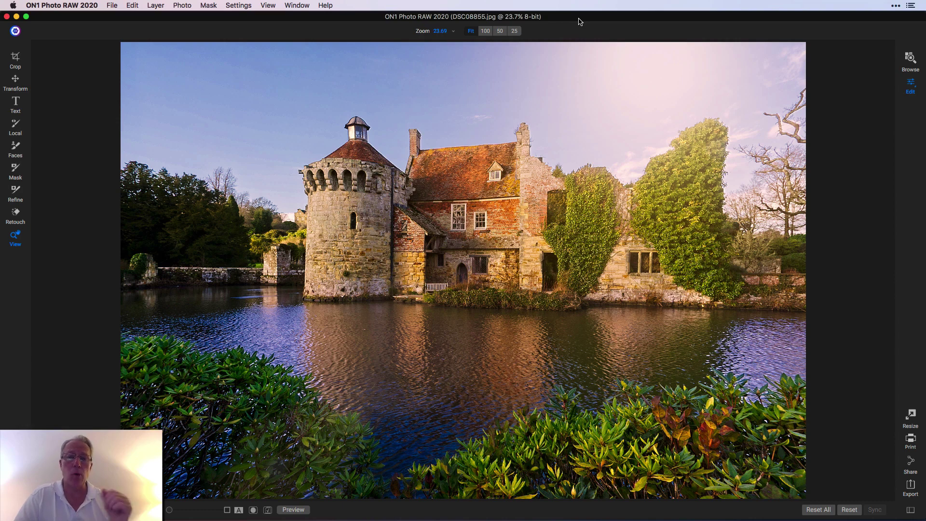
key(Tab)
key(backslash)
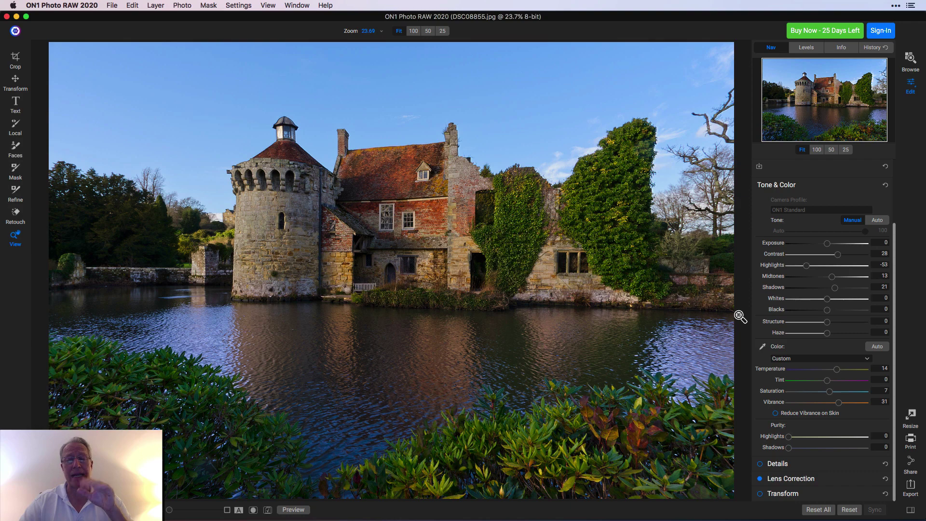
Toggle Lens Correction off and back on, then compare the edited photo with the original
scroll(788, 313, up, 5)
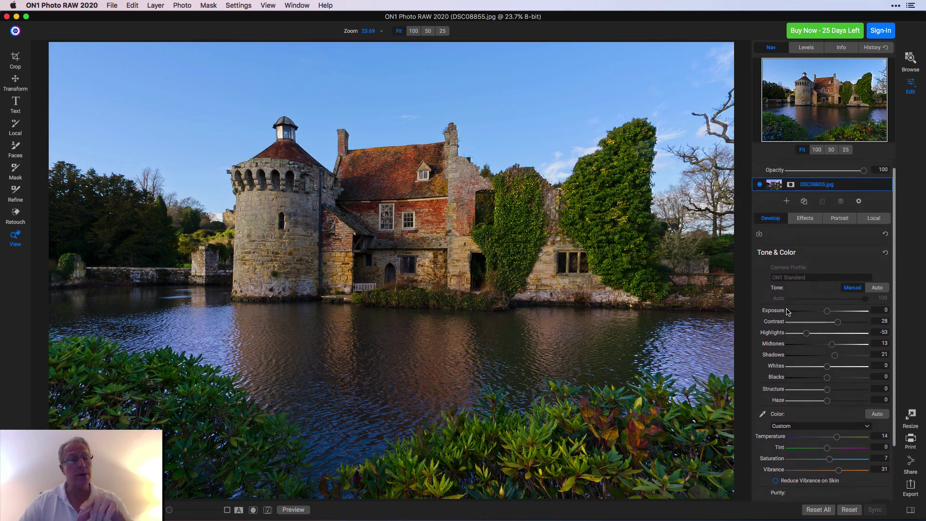
scroll(788, 312, down, 3)
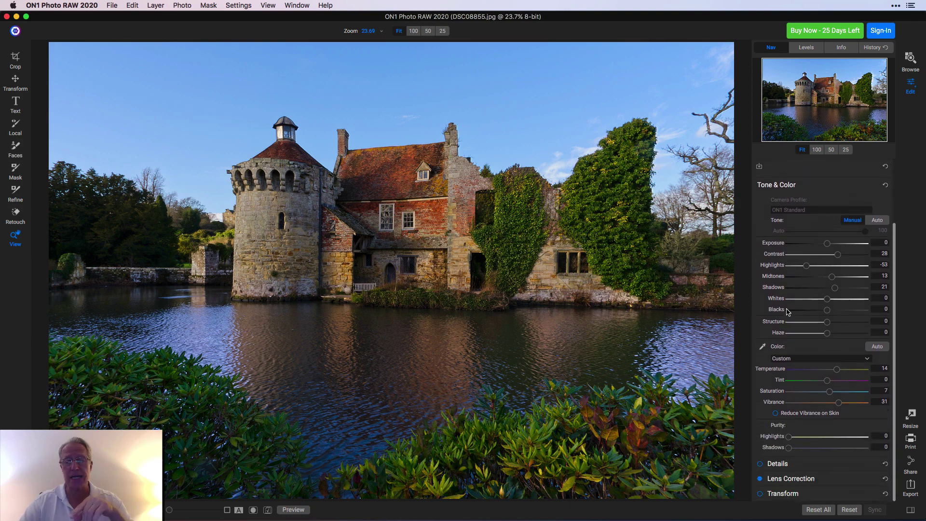
click(761, 479)
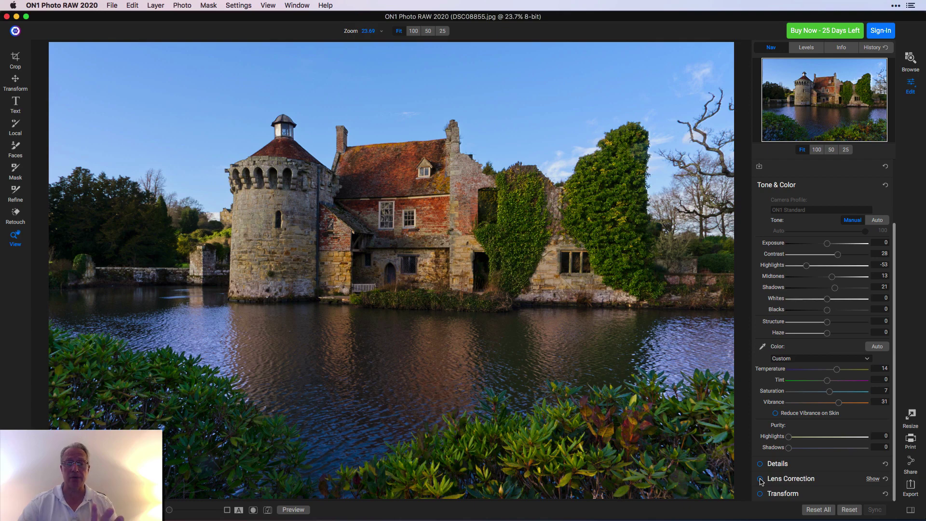
click(760, 479)
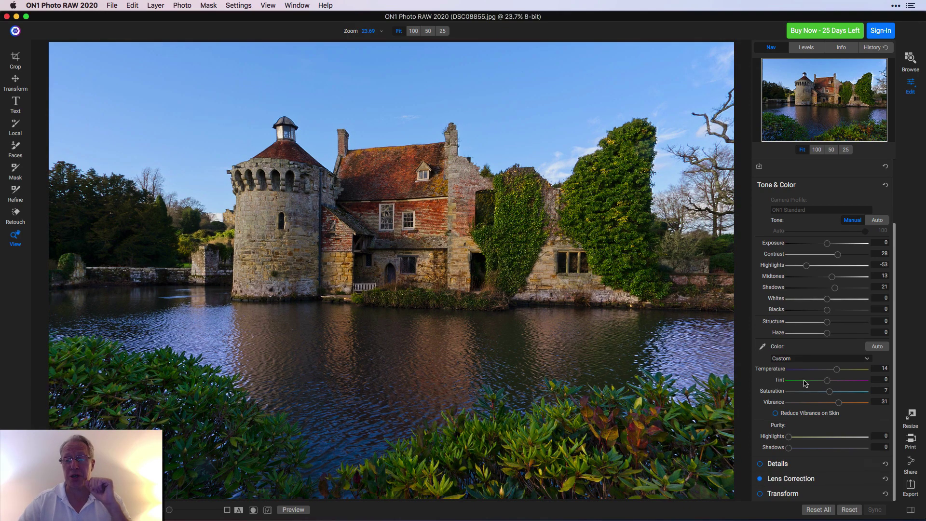
scroll(810, 363, up, 3)
scroll(811, 364, down, 3)
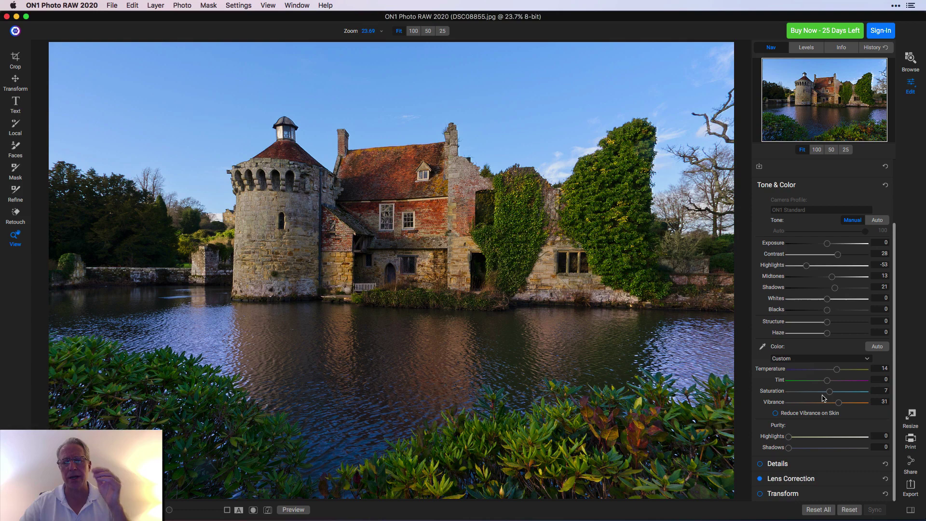
key(backslash)
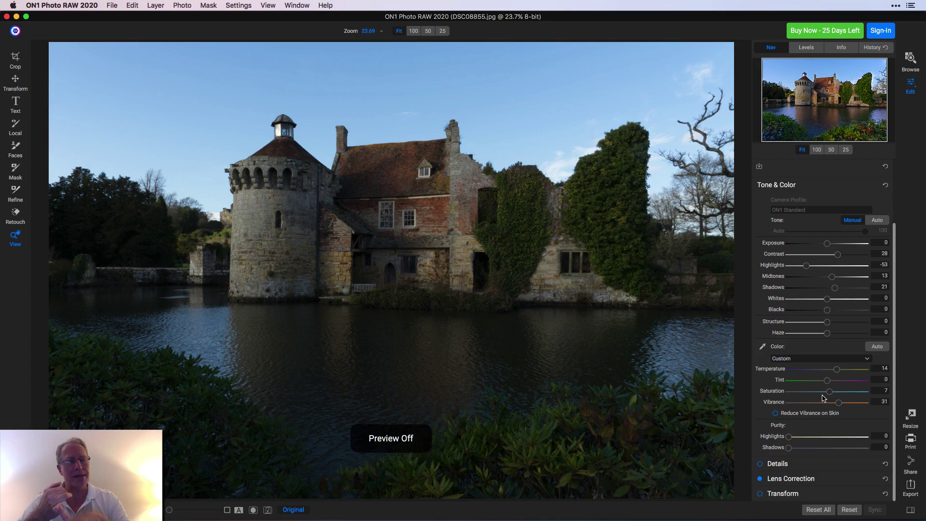
key(backslash)
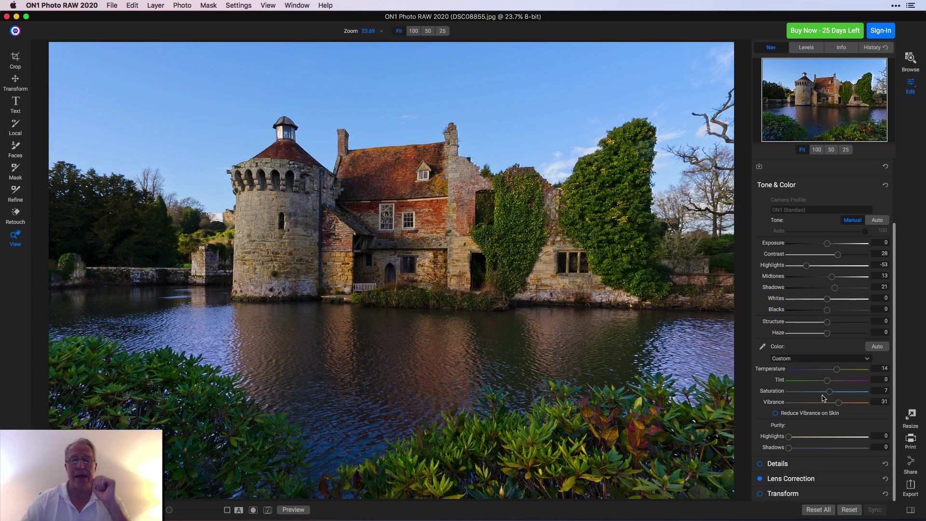
Show the Layers panel and enable Dynamic Contrast (Medium 15, Large 20), checking it off and on
key(super+l)
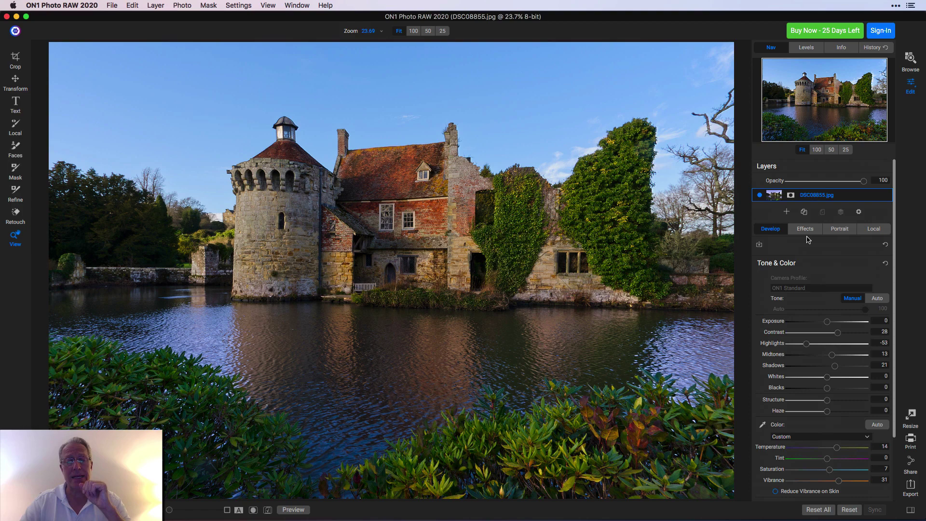
click(806, 229)
scroll(805, 346, down, 5)
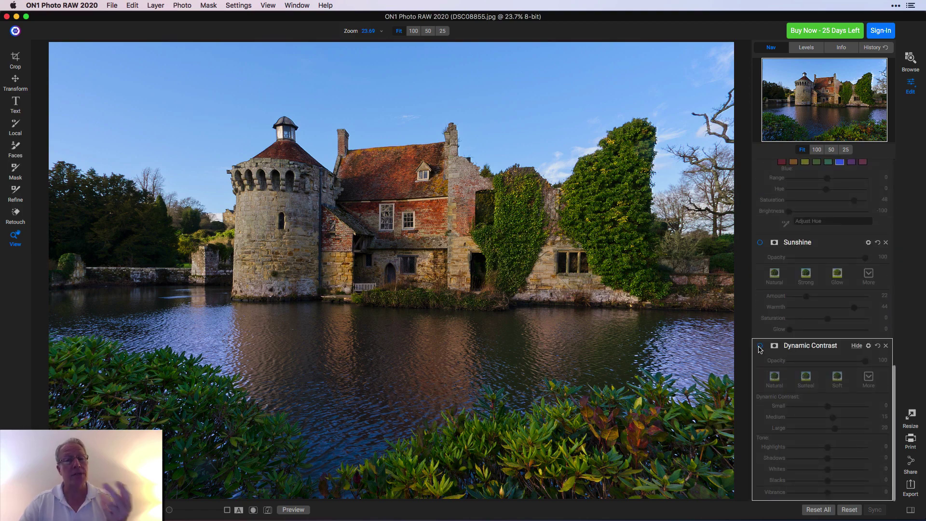
click(760, 346)
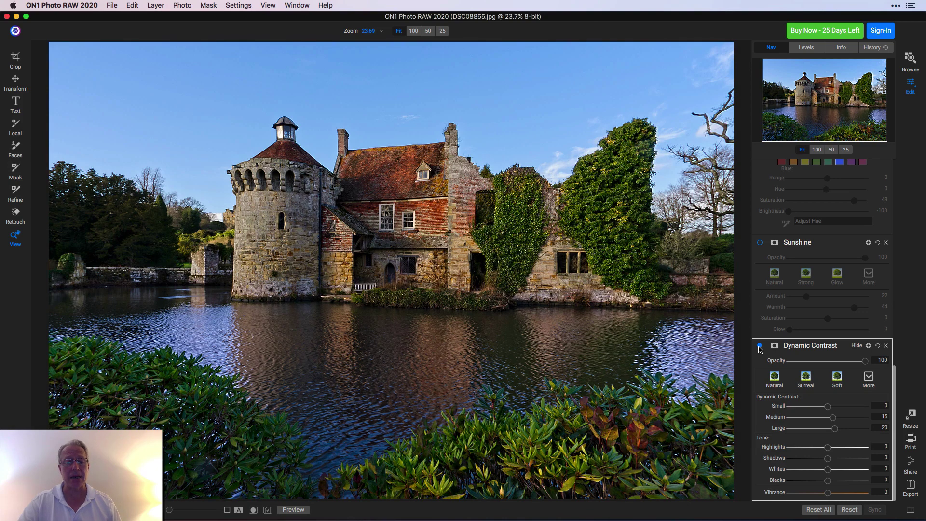
click(760, 347)
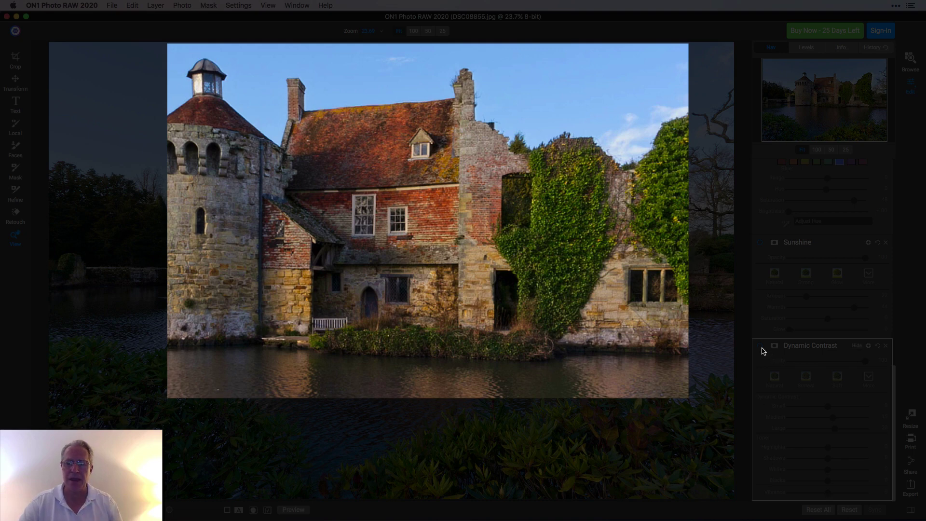
click(761, 347)
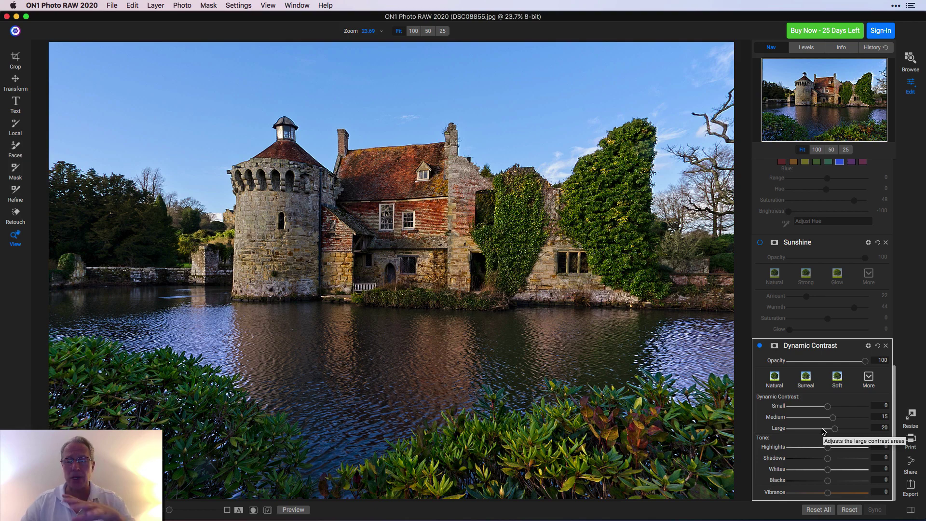
Enable Sunshine at Amount 22 and Warmth 44, toggling it off and on to compare
scroll(820, 338, up, 3)
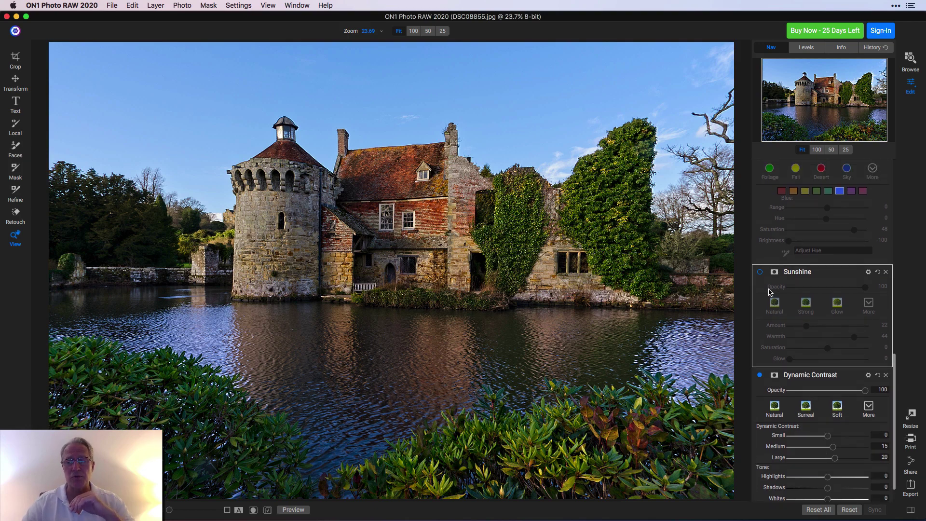
click(760, 273)
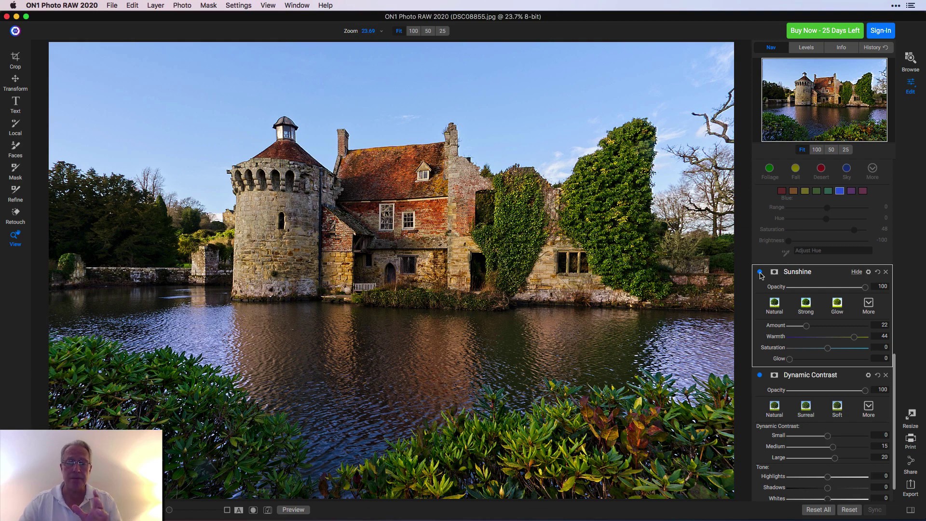
click(761, 273)
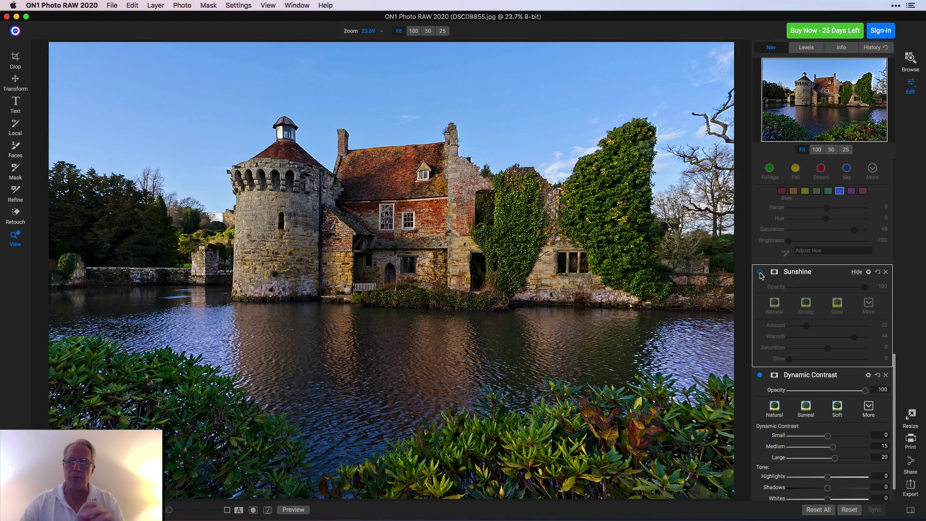
click(760, 273)
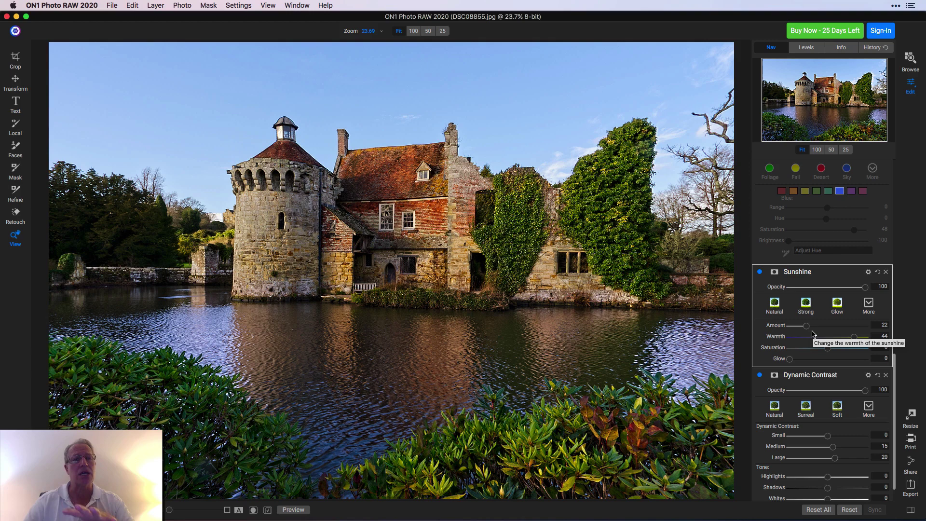
scroll(814, 334, up, 4)
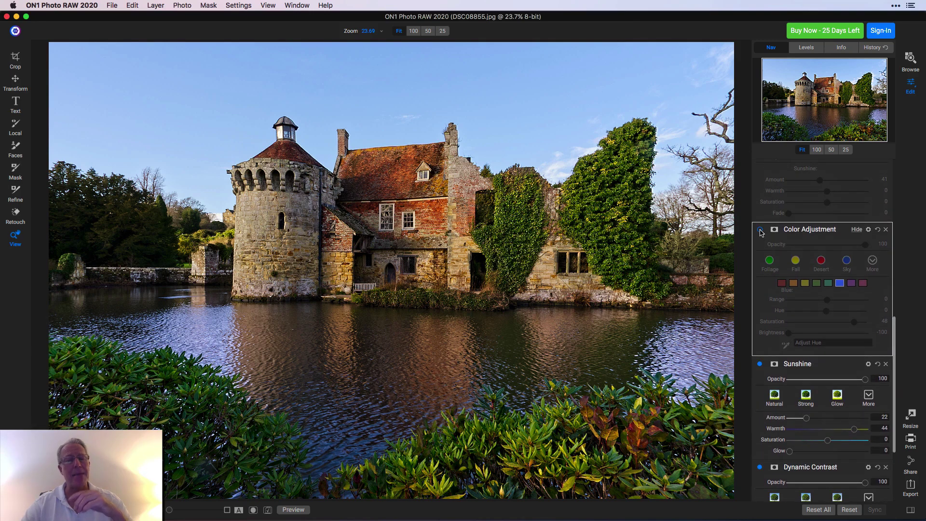
Enable Color Adjustment and tune the blue Brightness down to -100 with Saturation 48
click(760, 231)
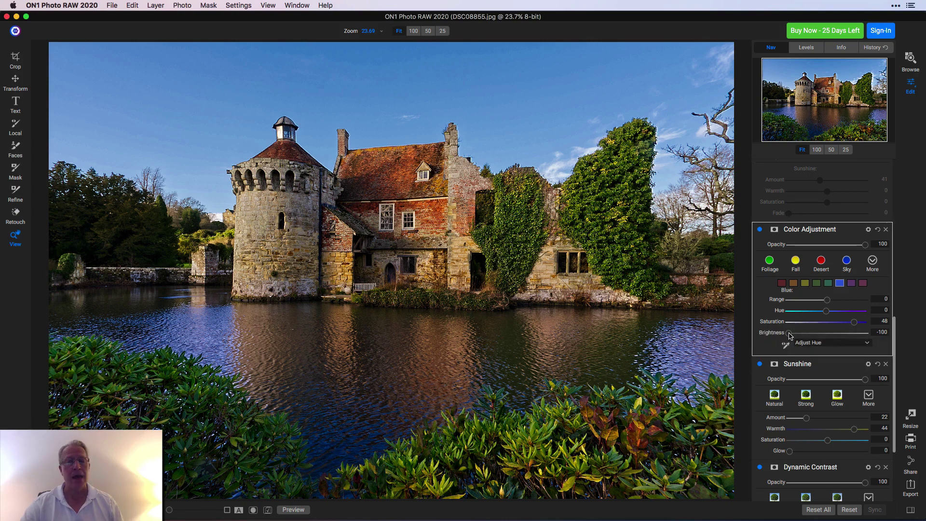
drag(790, 336, 813, 334)
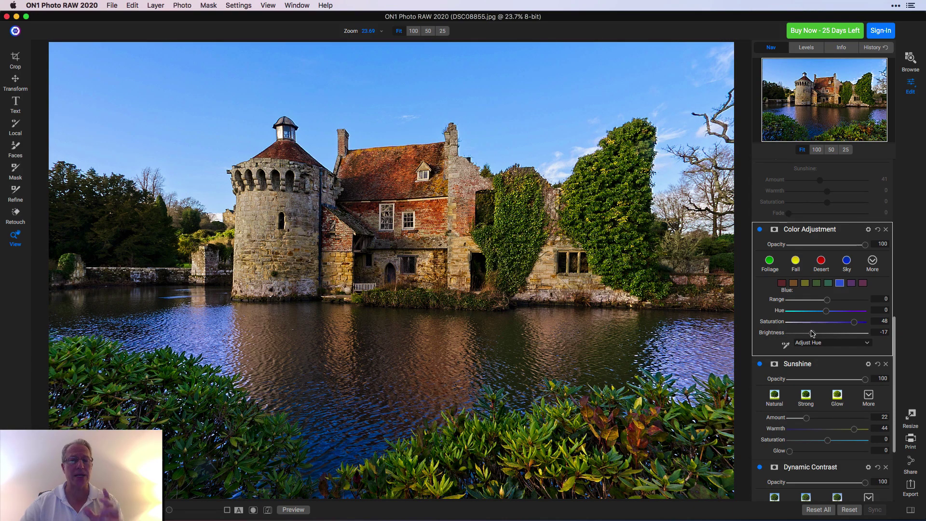
drag(813, 334, 763, 337)
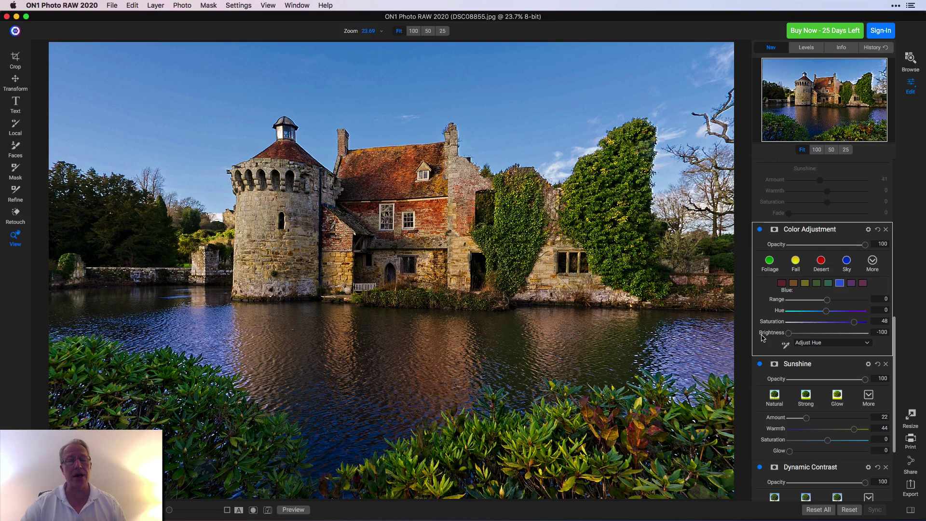
scroll(774, 340, up, 6)
scroll(774, 341, up, 2)
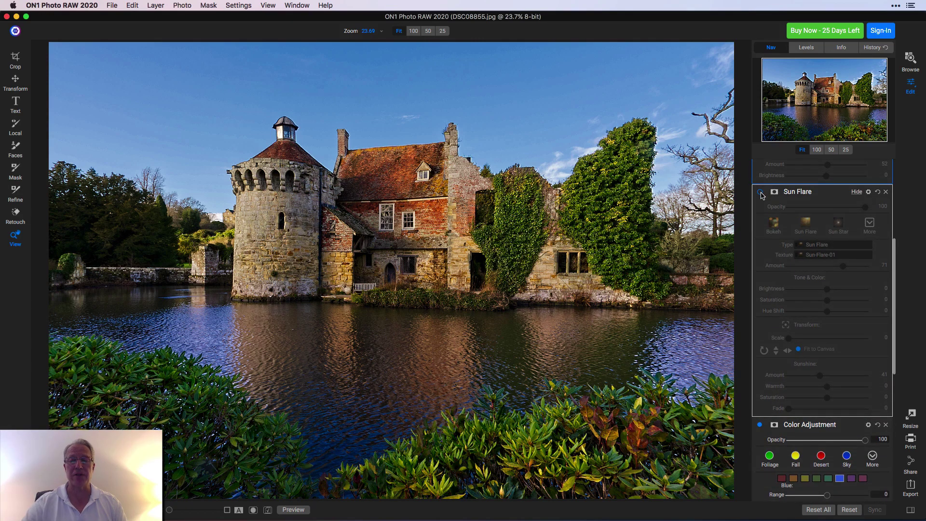
click(761, 192)
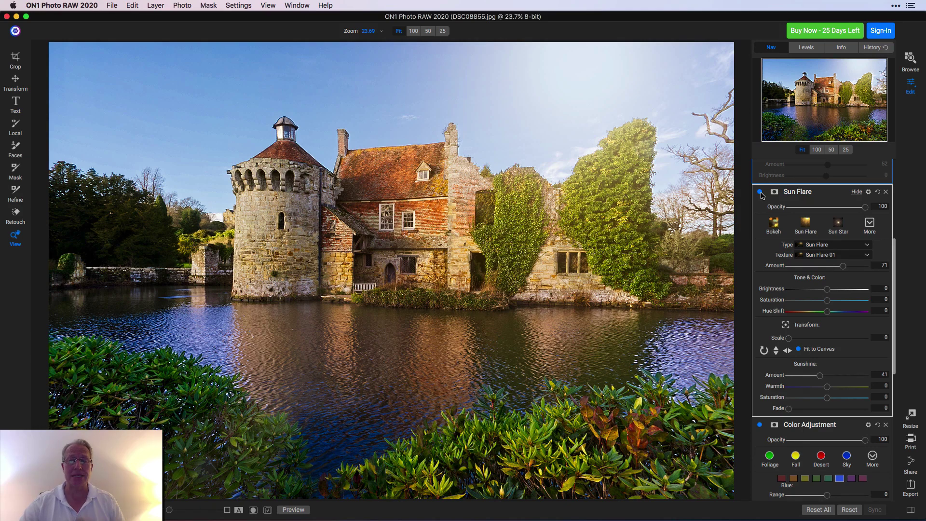
click(761, 192)
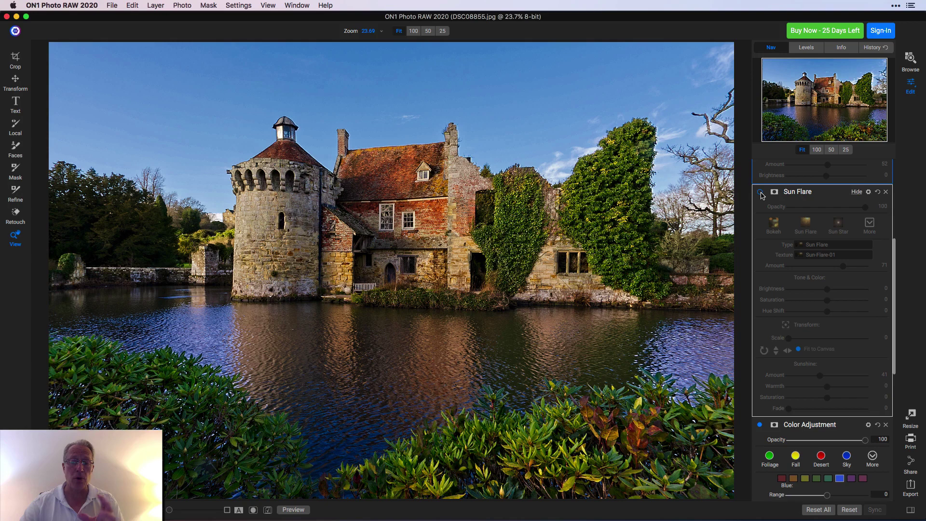
scroll(777, 316, down, 1)
Re-enable Sun Flare (Sun-Flare-01, Amount 71), briefly switching Color Adjustment off and back on
click(759, 408)
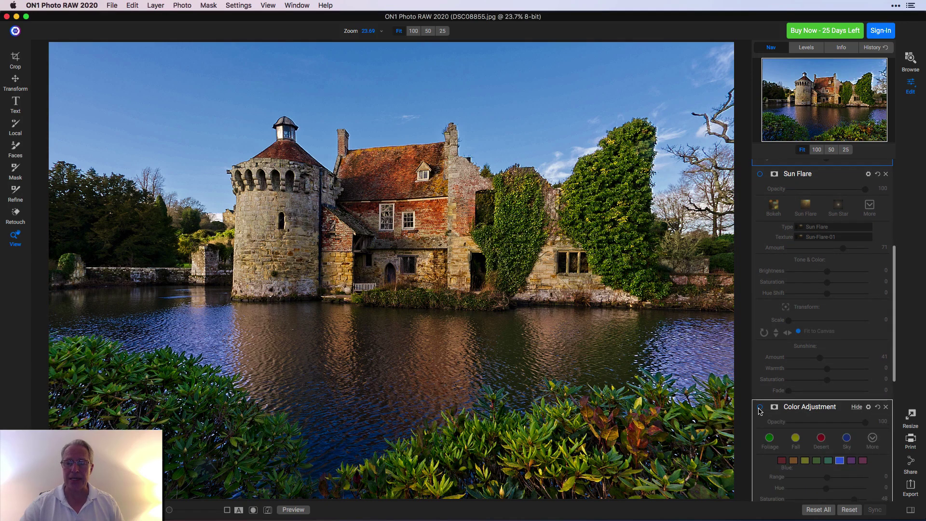
scroll(760, 326, up, 5)
click(760, 298)
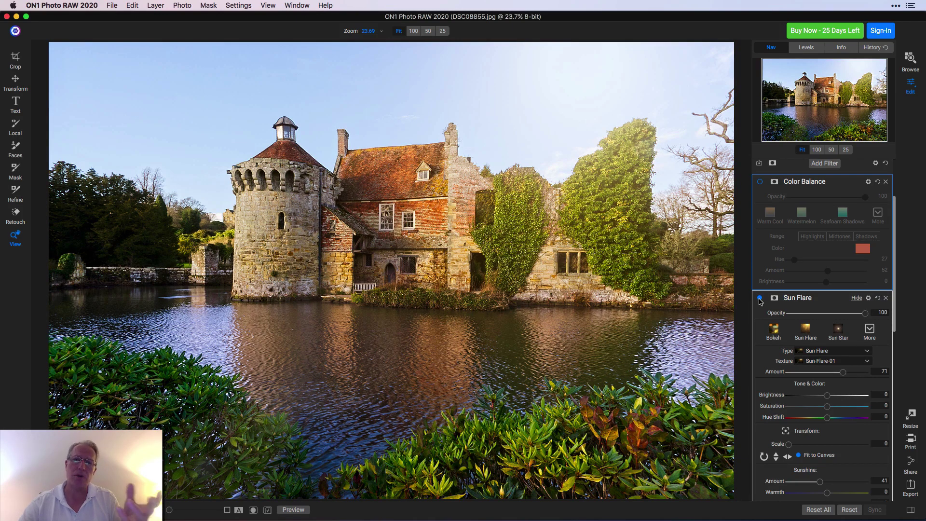
scroll(761, 301, down, 5)
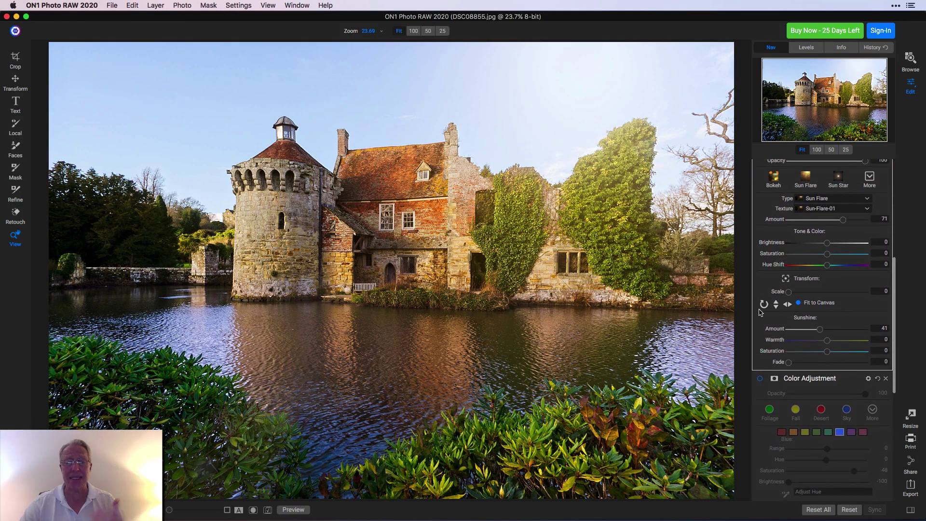
click(761, 379)
scroll(785, 311, up, 4)
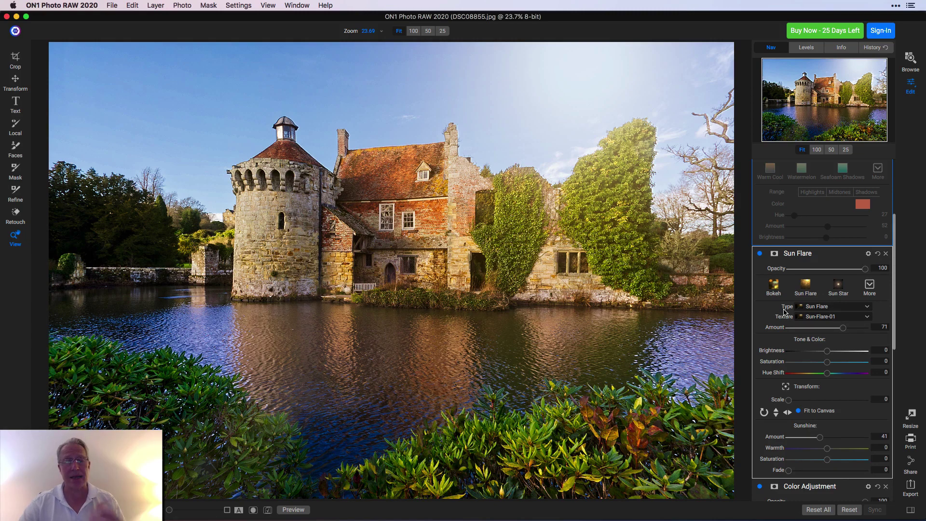
scroll(785, 312, down, 4)
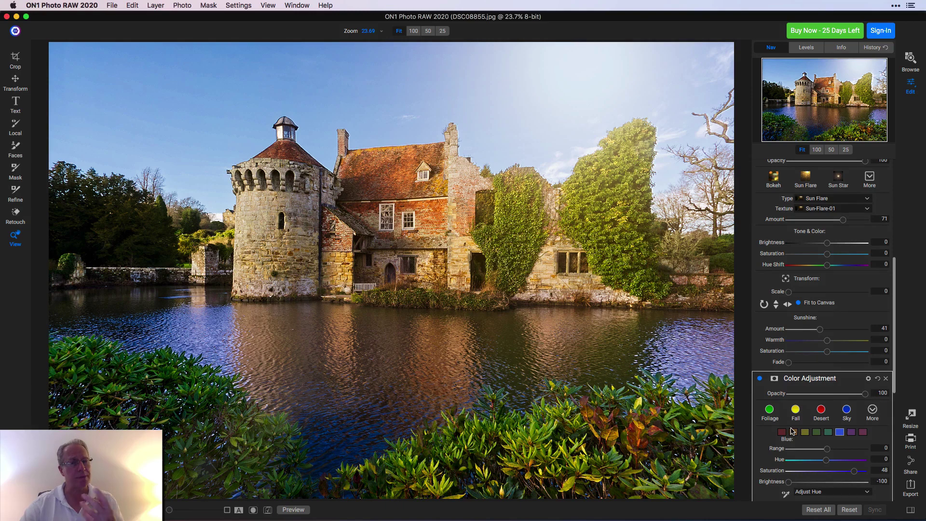
scroll(792, 431, up, 4)
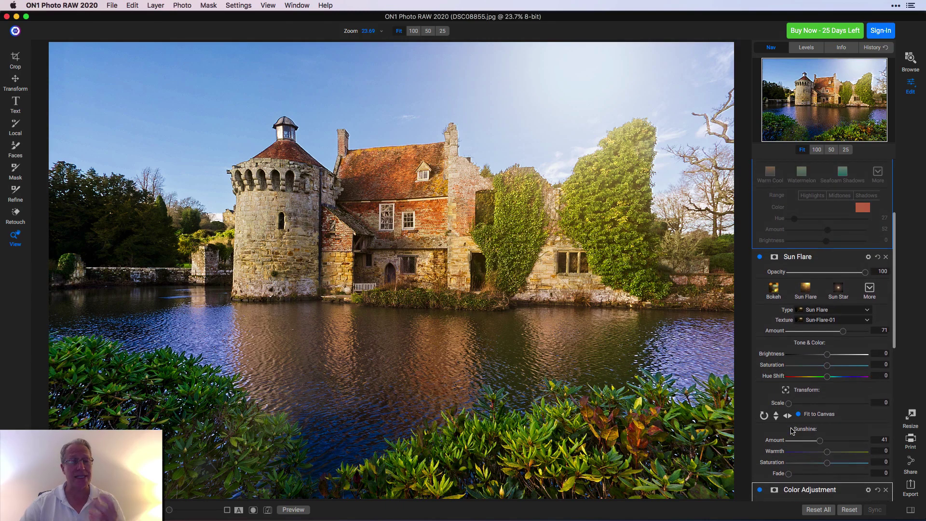
scroll(791, 357, down, 2)
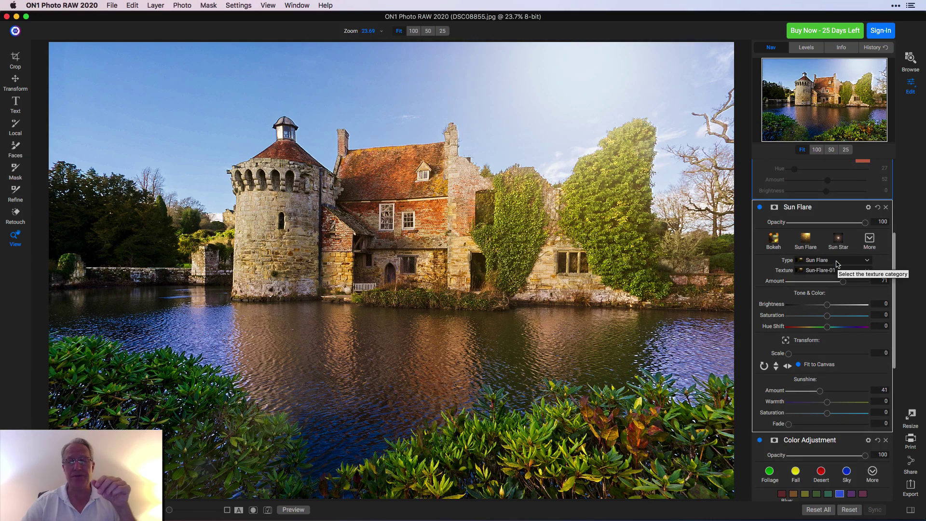
click(837, 263)
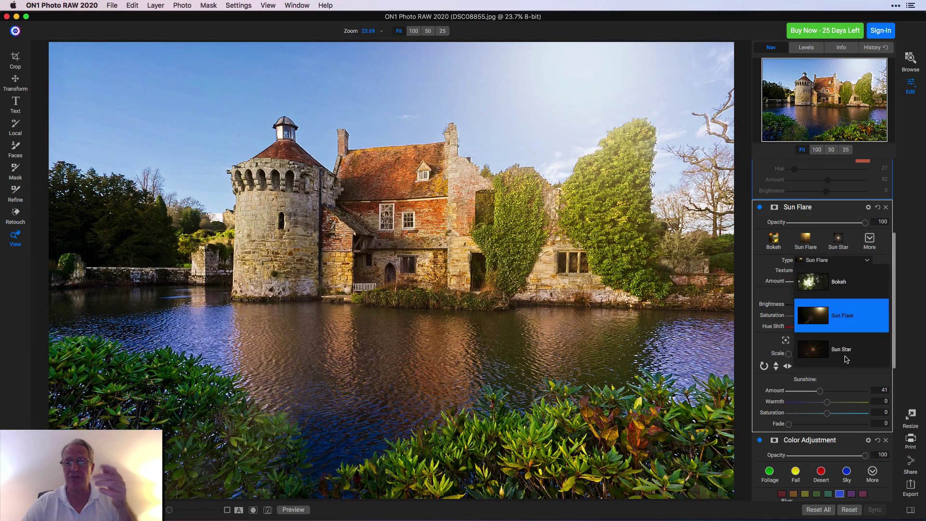
click(846, 318)
click(831, 272)
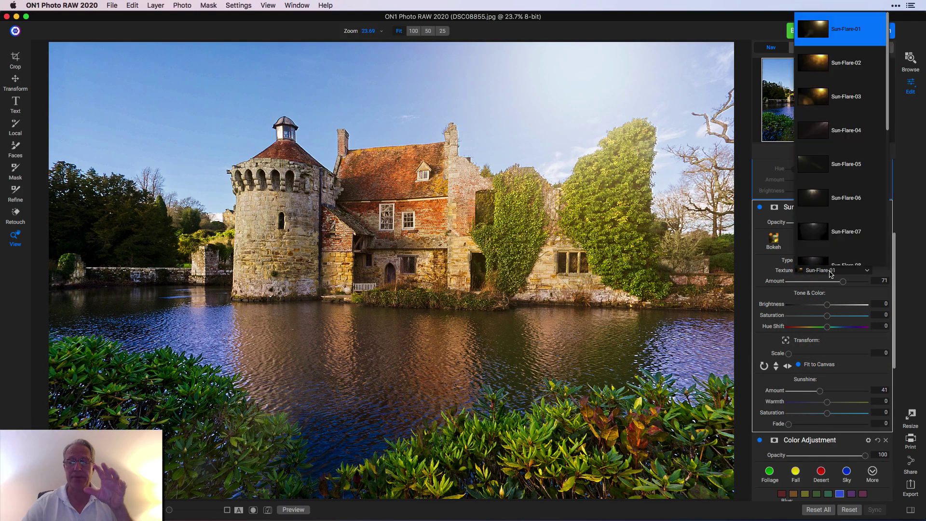
scroll(825, 208, down, 5)
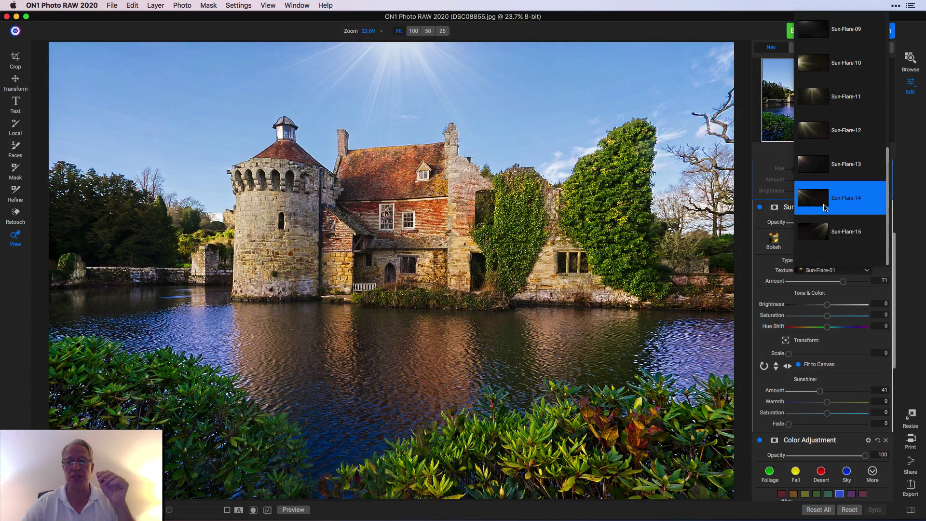
scroll(823, 239, up, 2)
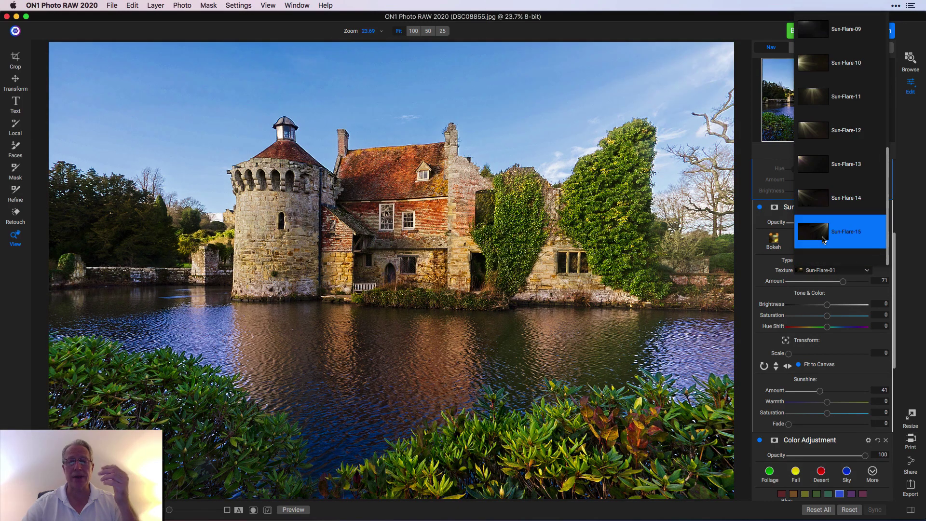
scroll(824, 240, up, 5)
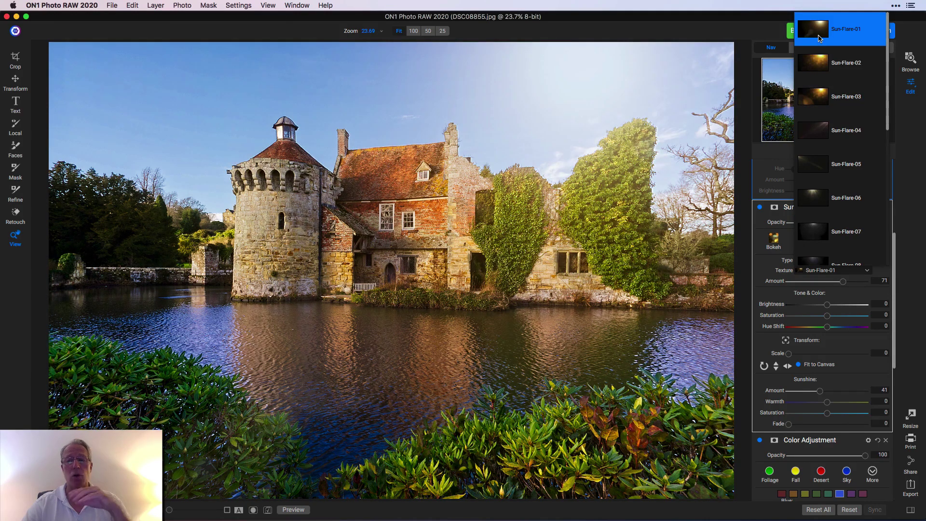
click(819, 35)
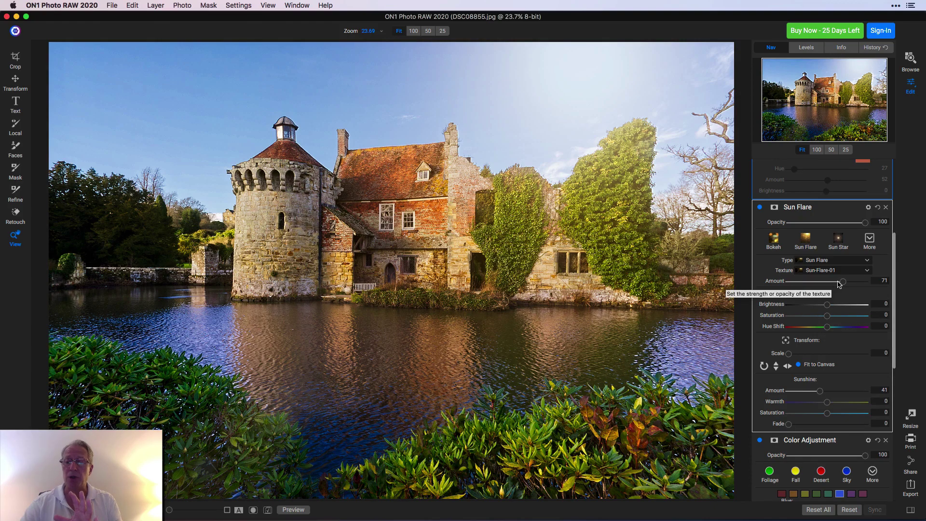
Set Sun Flare Amount to 70, trying Sunshine Amount at 100 before returning it to 41
drag(842, 281, 872, 302)
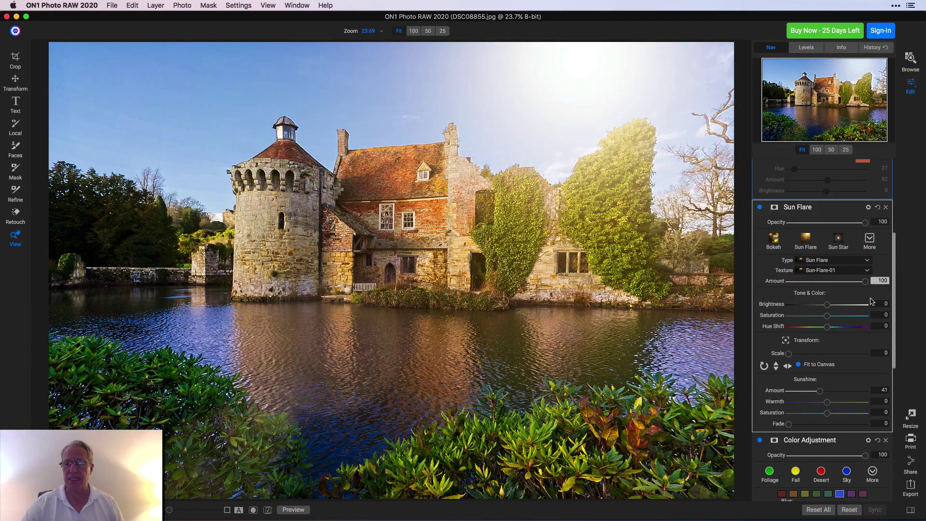
drag(821, 391, 873, 387)
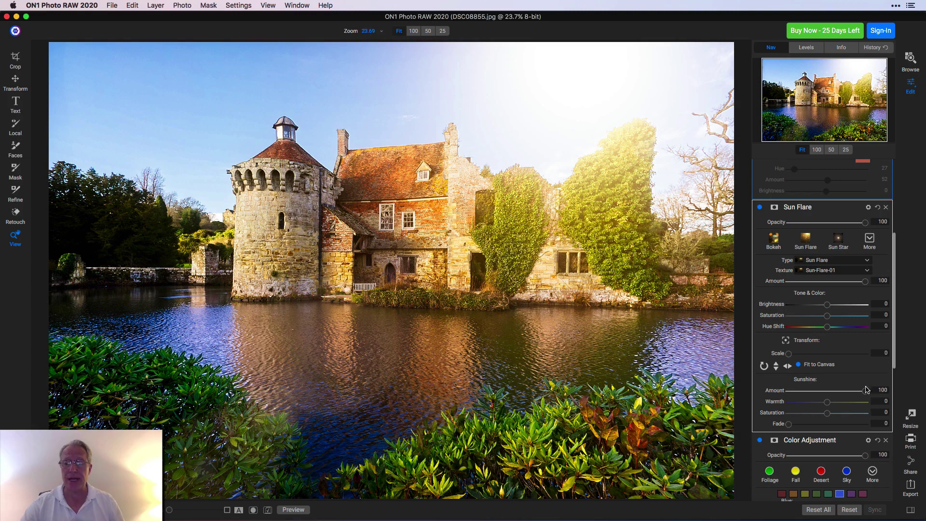
drag(838, 394, 820, 393)
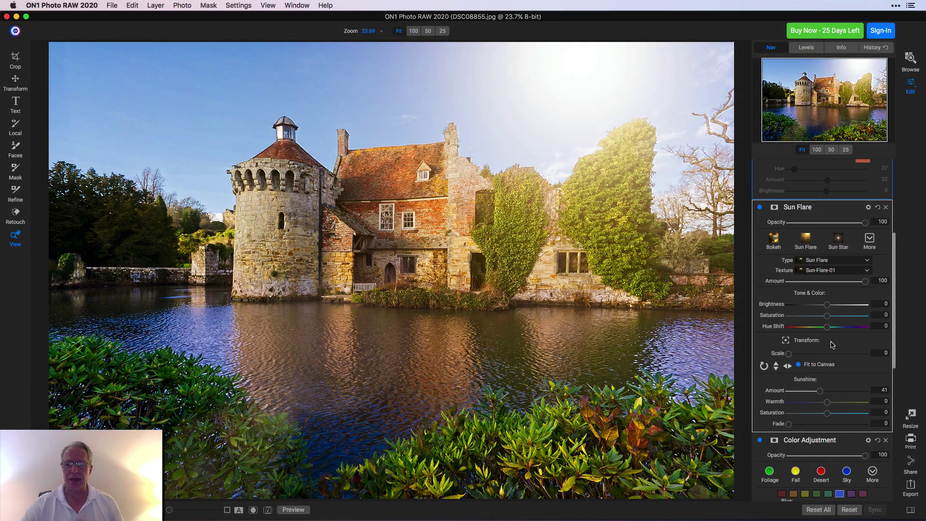
click(843, 281)
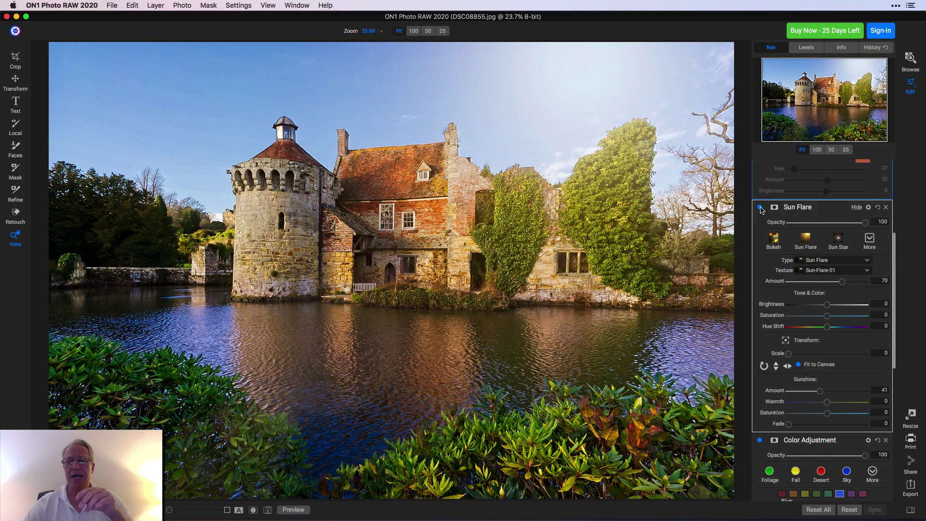
Toggle the sun flare filter off and back on to compare its effect
click(760, 208)
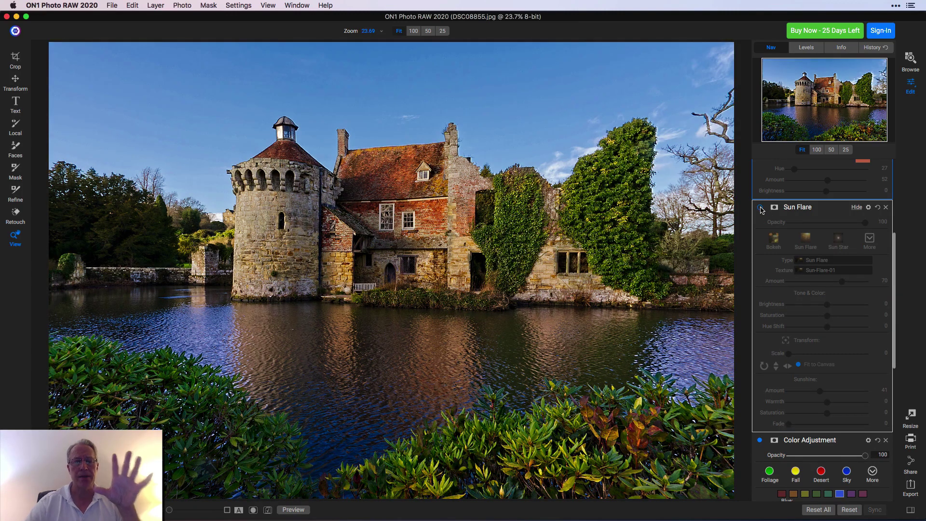
click(760, 208)
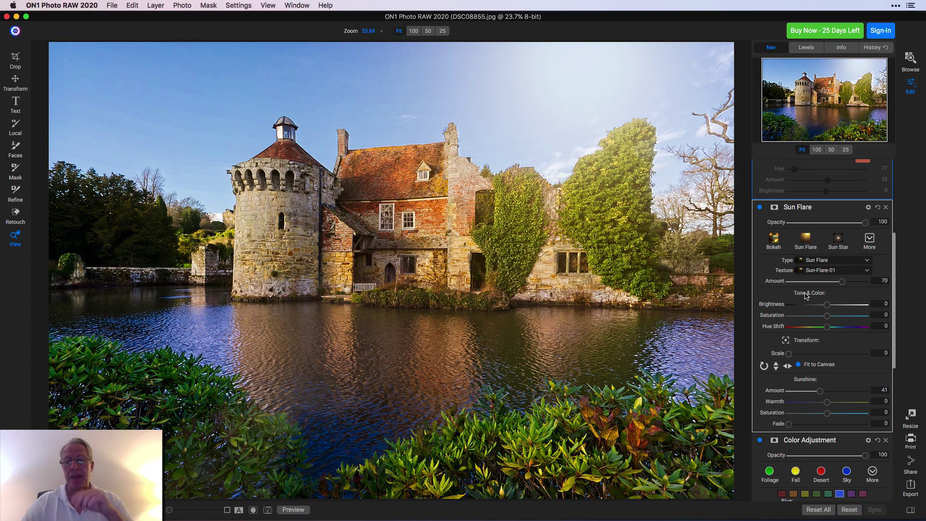
scroll(806, 296, up, 5)
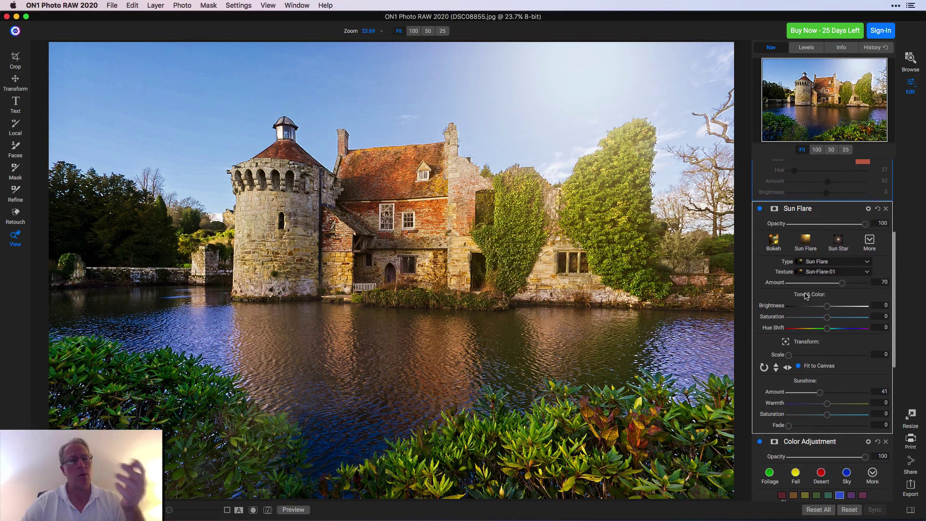
Enable Color Balance at Hue 27, Amount 52, toggling it off and on twice to compare
scroll(805, 296, up, 2)
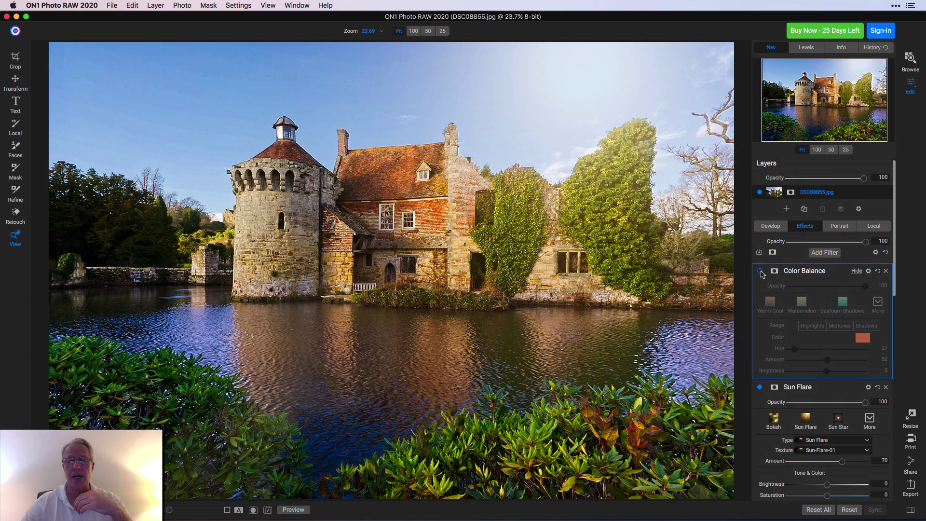
click(761, 271)
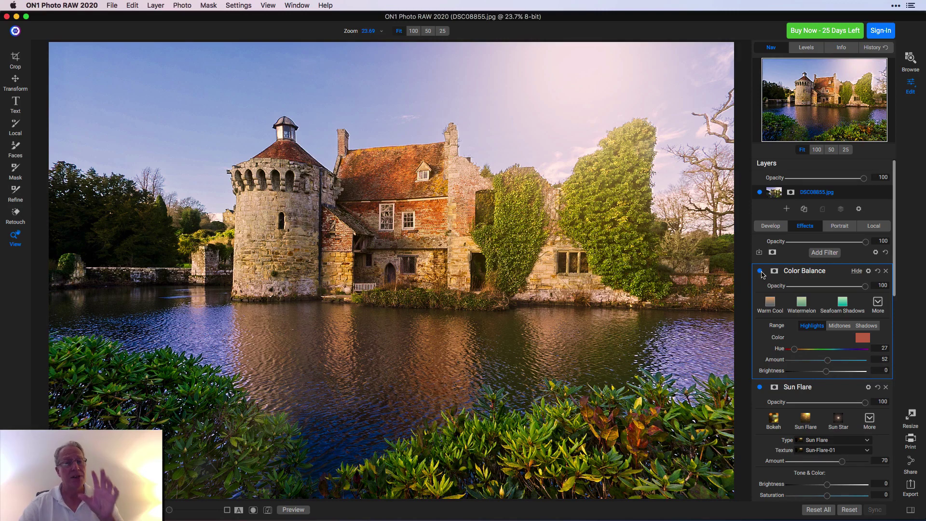
click(761, 271)
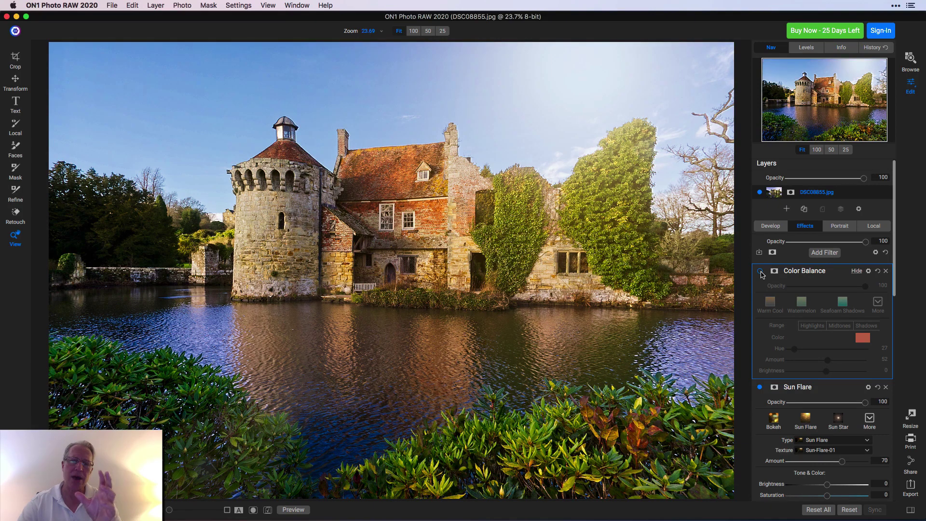
click(761, 271)
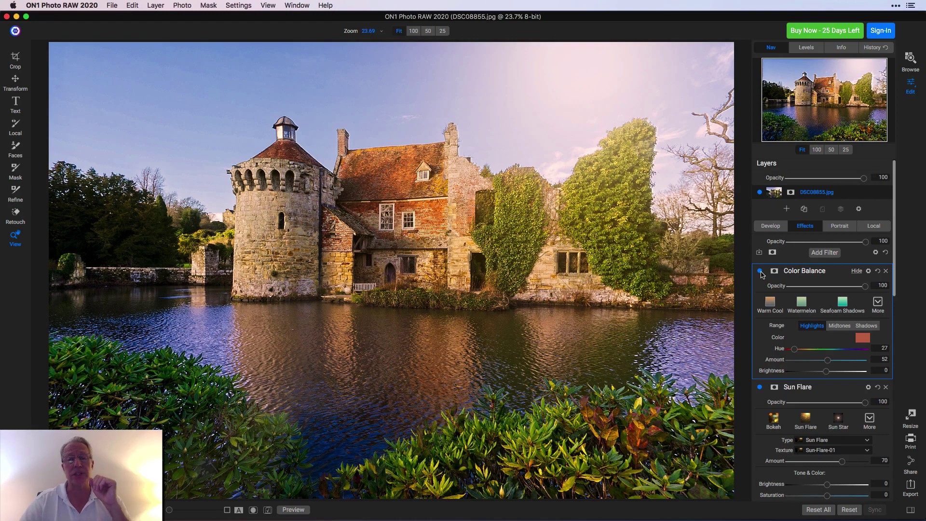
click(760, 272)
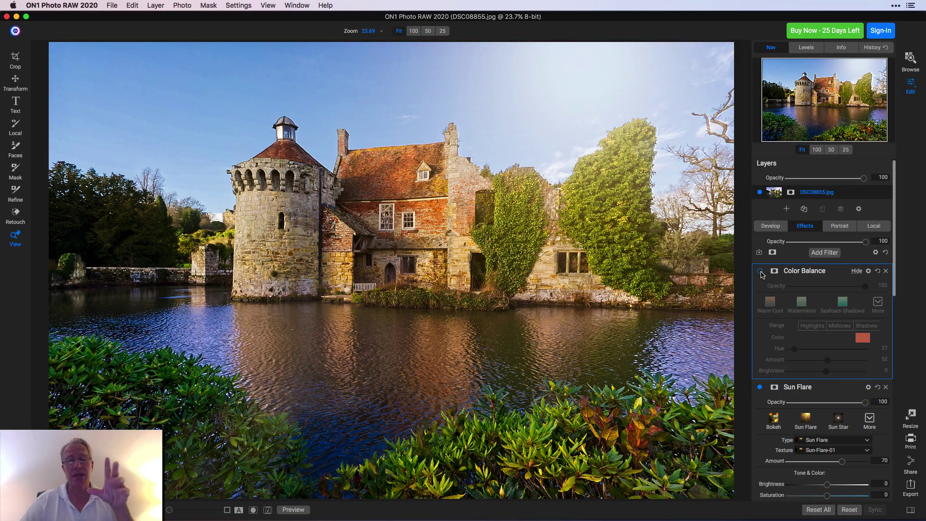
click(761, 272)
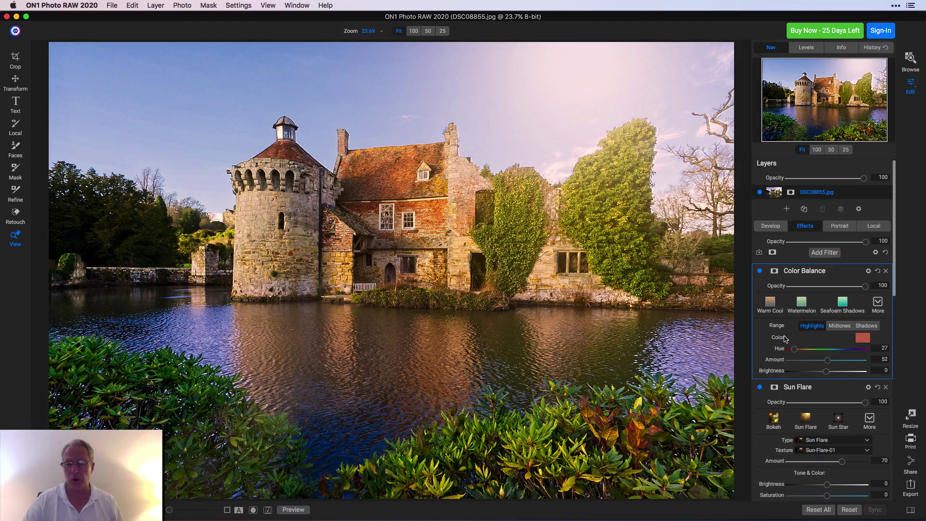
key(backslash)
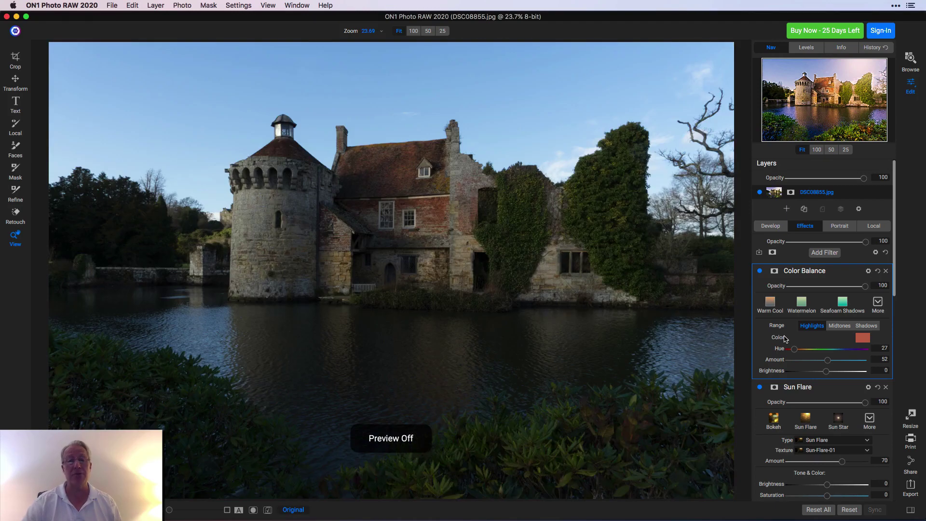
key(backslash)
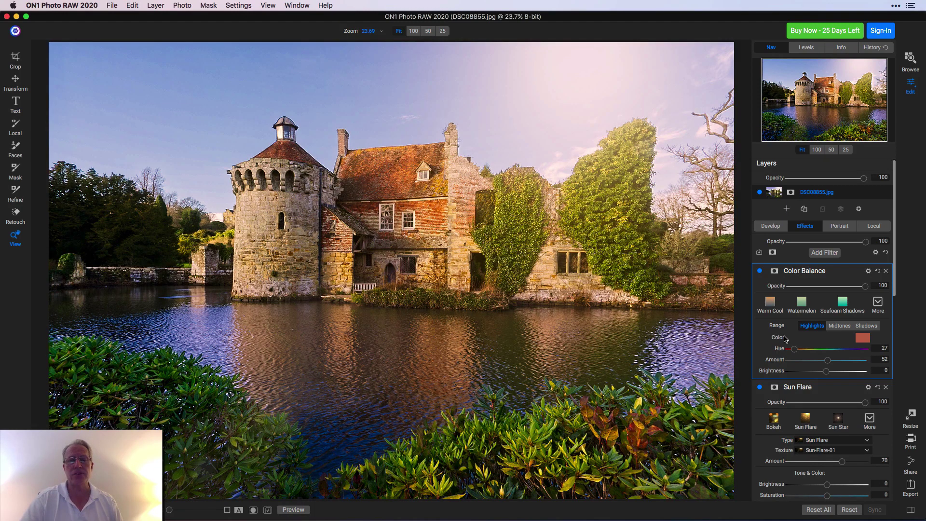